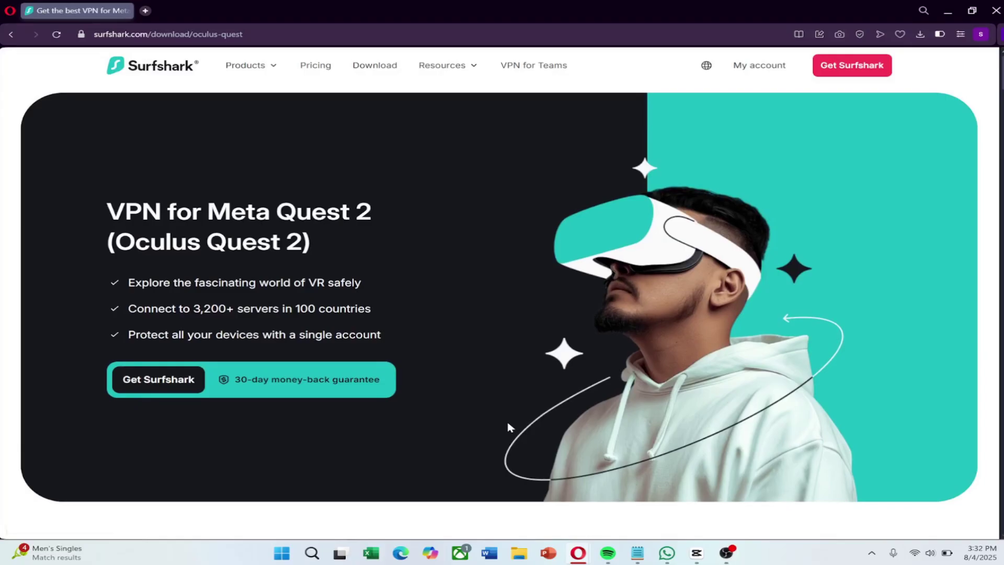
- Scroll down Surfshark's Meta Quest 2 page to the 'How to use a VPN on Meta Quest 2' guide
{"action": "scroll", "coordinate": [510, 427], "scroll_direction": "down", "scroll_amount": 6}
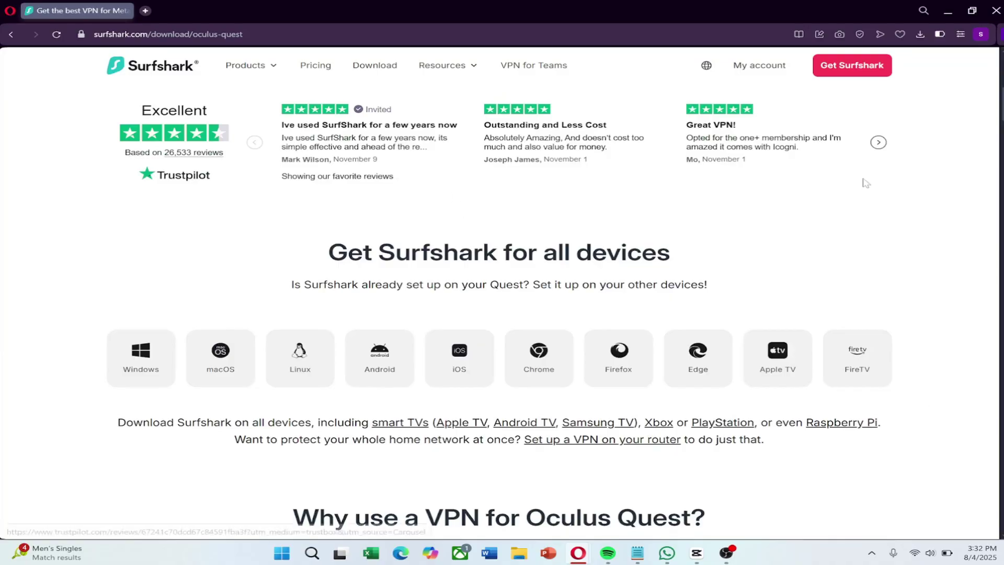
{"action": "scroll", "coordinate": [780, 440], "scroll_direction": "down", "scroll_amount": 3}
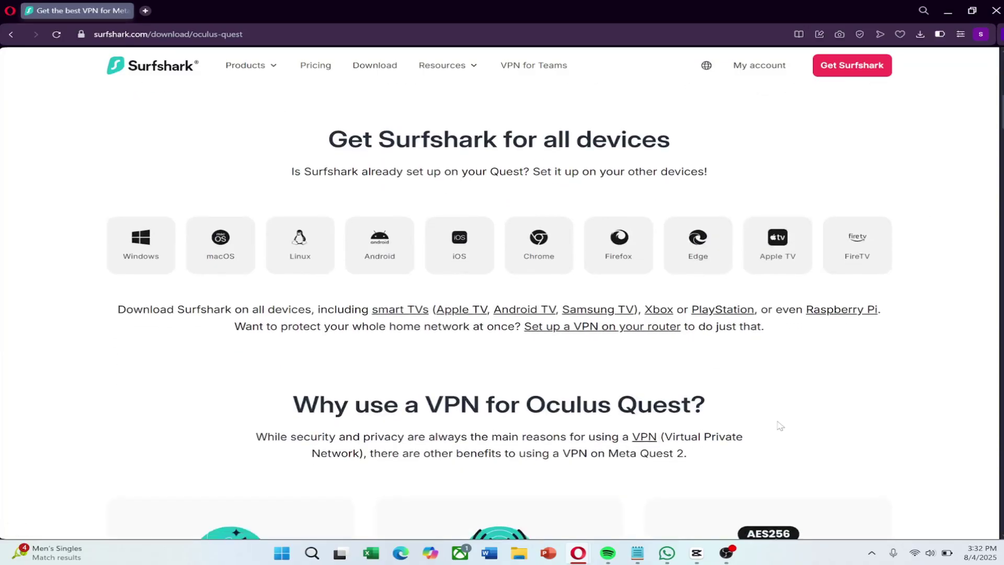
{"action": "scroll", "coordinate": [759, 417], "scroll_direction": "down", "scroll_amount": 5}
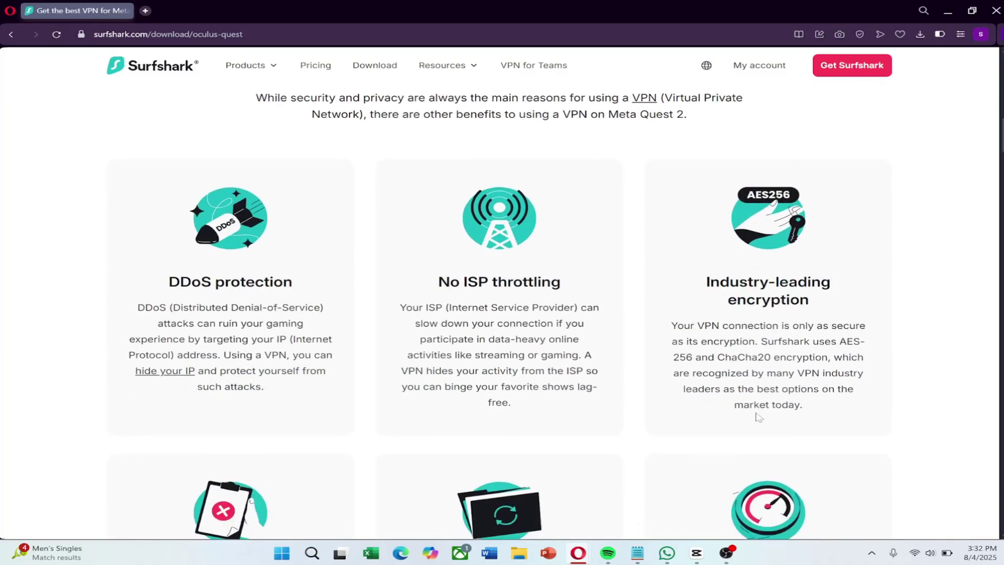
{"action": "scroll", "coordinate": [676, 366], "scroll_direction": "down", "scroll_amount": 2}
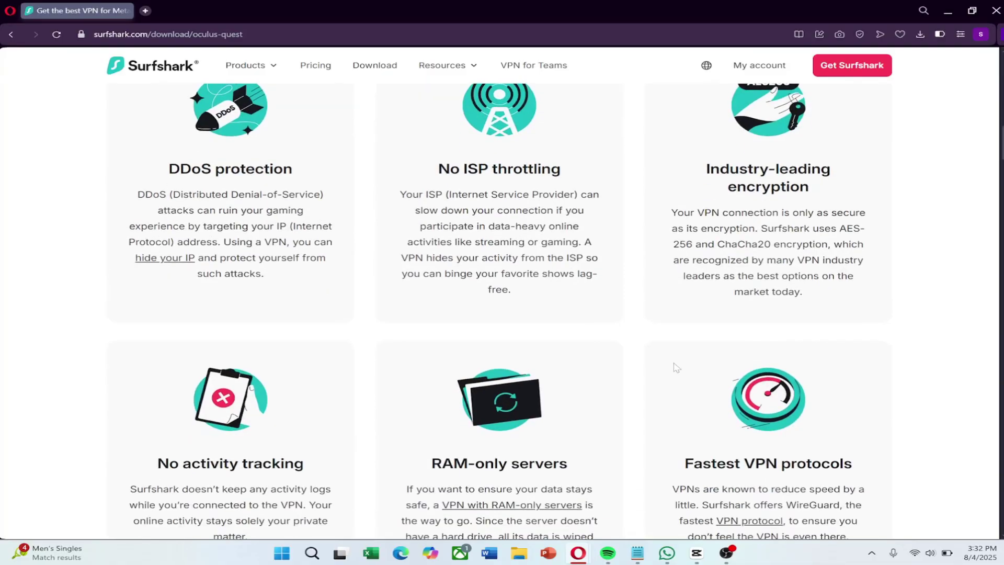
{"action": "scroll", "coordinate": [362, 433], "scroll_direction": "down", "scroll_amount": 8}
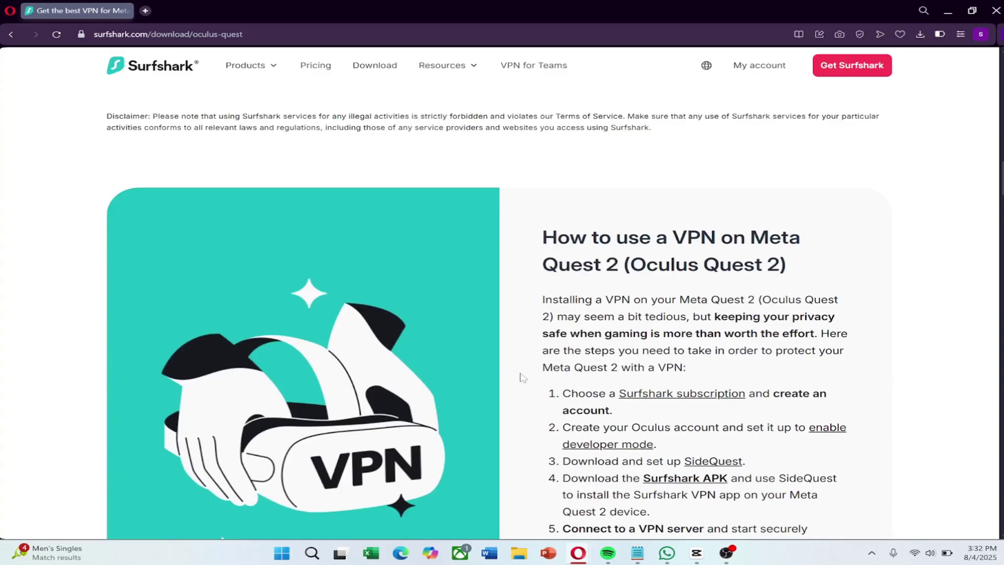
{"action": "scroll", "coordinate": [518, 378], "scroll_direction": "down", "scroll_amount": 2}
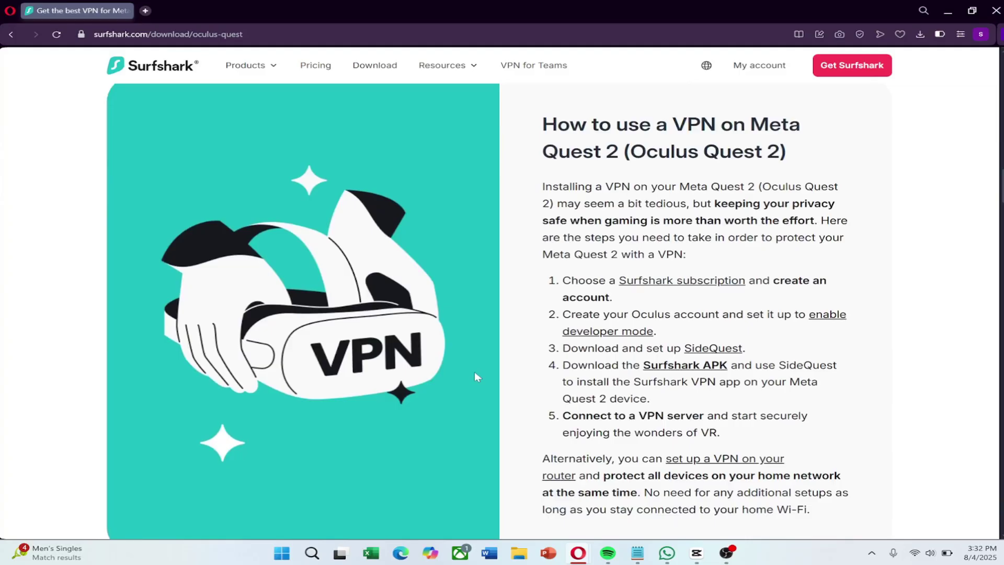
- Read through the five Meta Quest 2 VPN steps, scrolling down and slightly back up
{"action": "scroll", "coordinate": [475, 377], "scroll_direction": "down", "scroll_amount": 1}
{"action": "scroll", "coordinate": [475, 376], "scroll_direction": "down", "scroll_amount": 1}
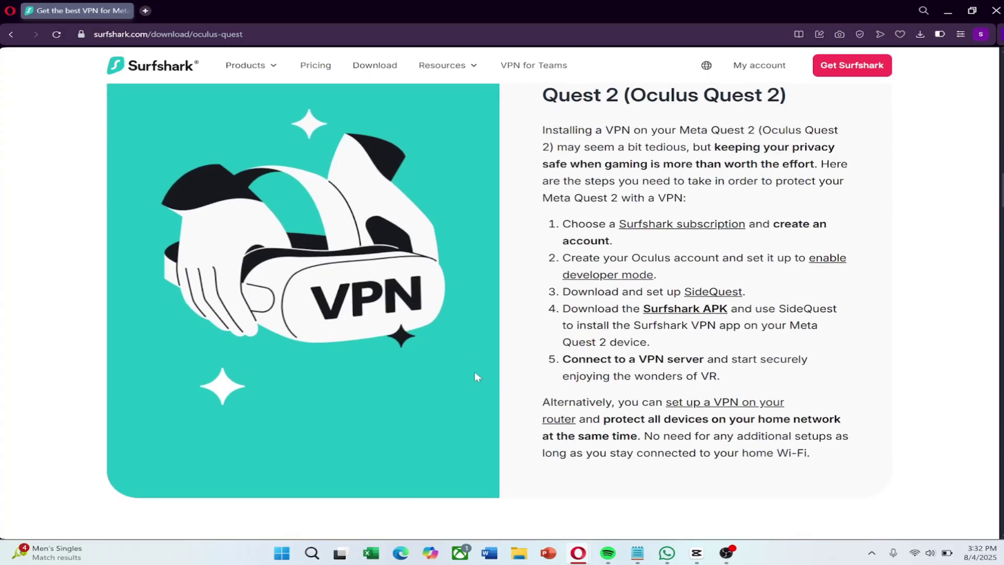
{"action": "scroll", "coordinate": [476, 376], "scroll_direction": "up", "scroll_amount": 1}
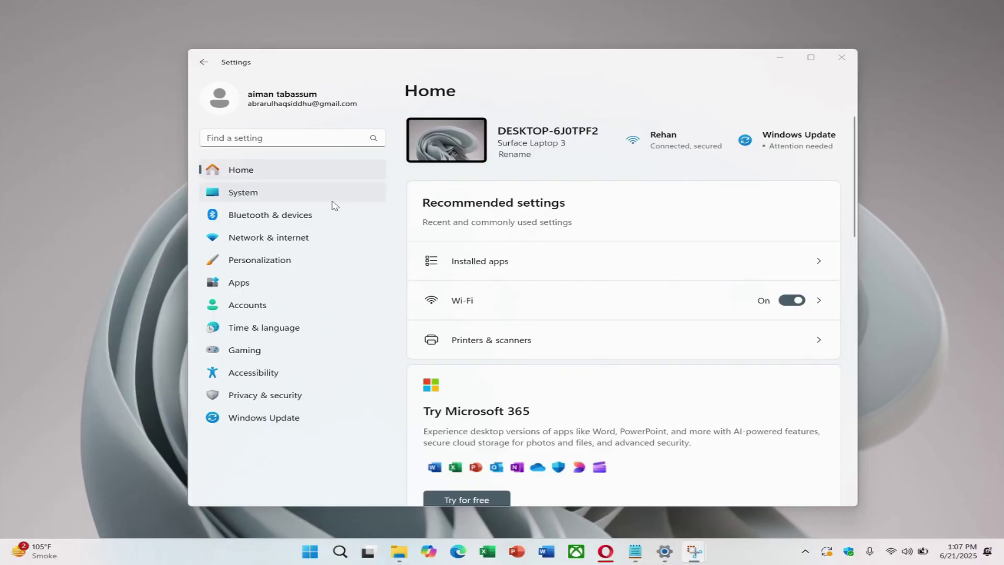
- Go to Network & internet > Mobile hotspot and switch the hotspot on
{"action": "left_click", "coordinate": [316, 234]}
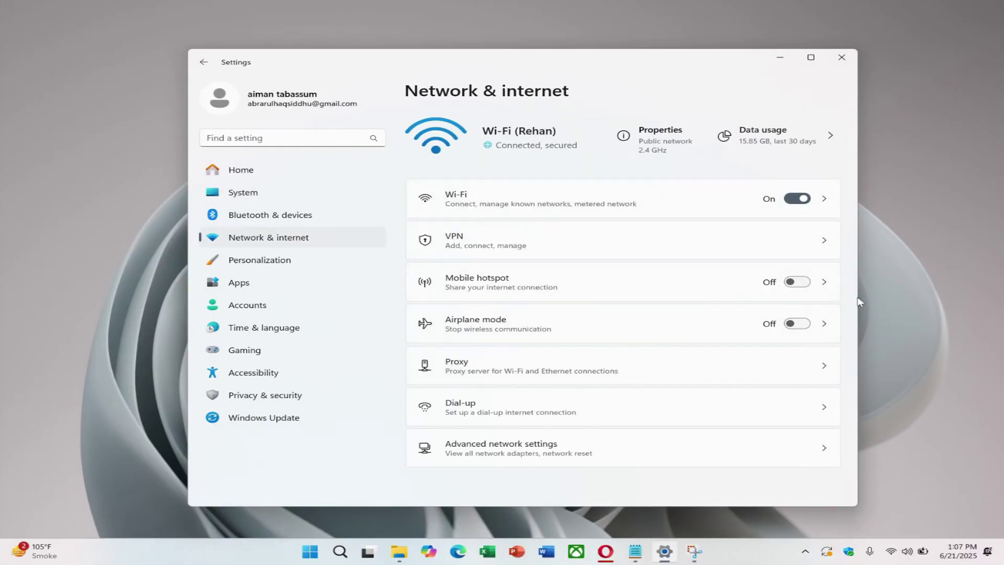
{"action": "left_click", "coordinate": [824, 286]}
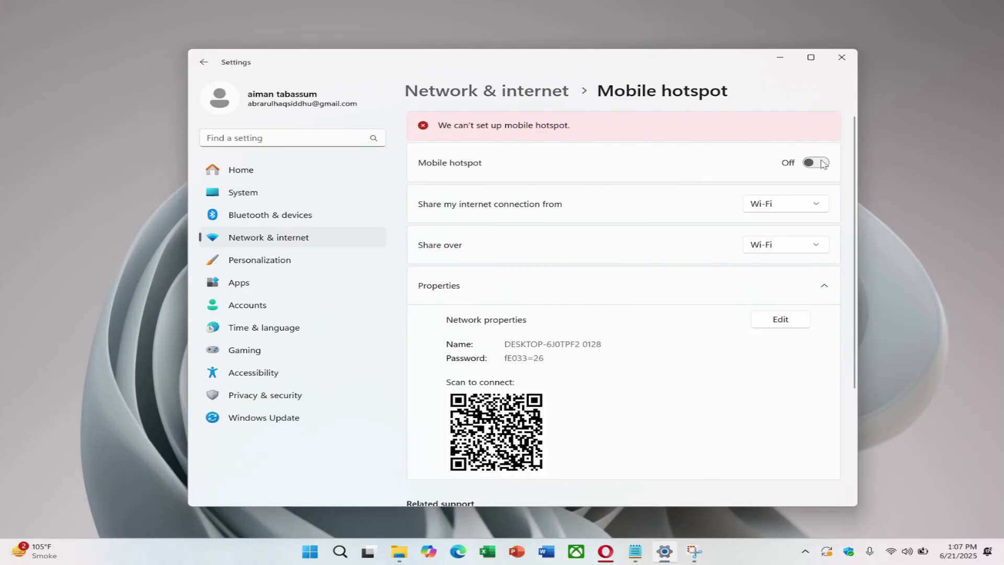
{"action": "left_click", "coordinate": [819, 163]}
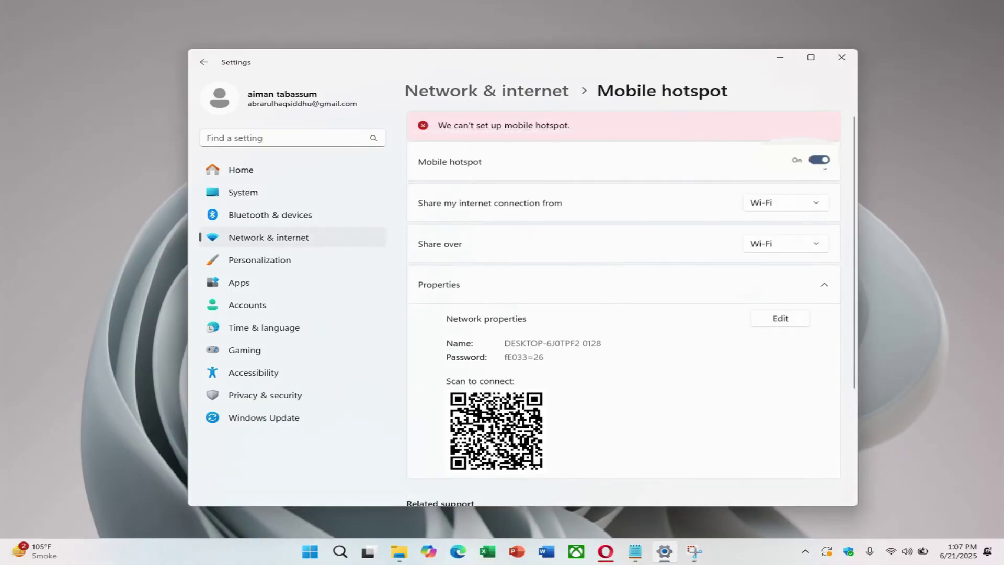
- Edit the hotspot's network properties, replace the old network name with Surfshark, and save
{"action": "scroll", "coordinate": [625, 262], "scroll_direction": "down", "scroll_amount": 1}
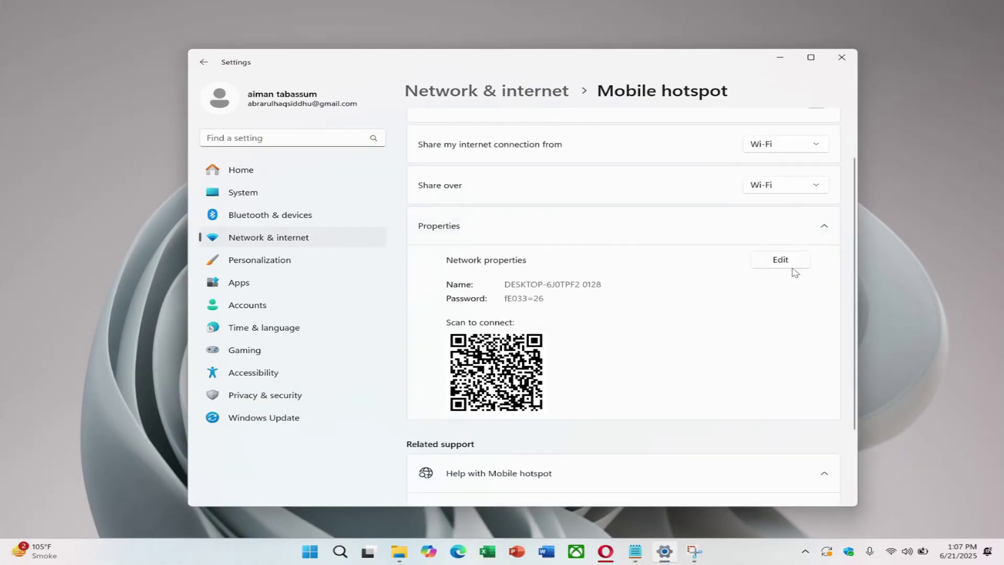
{"action": "left_click", "coordinate": [790, 262]}
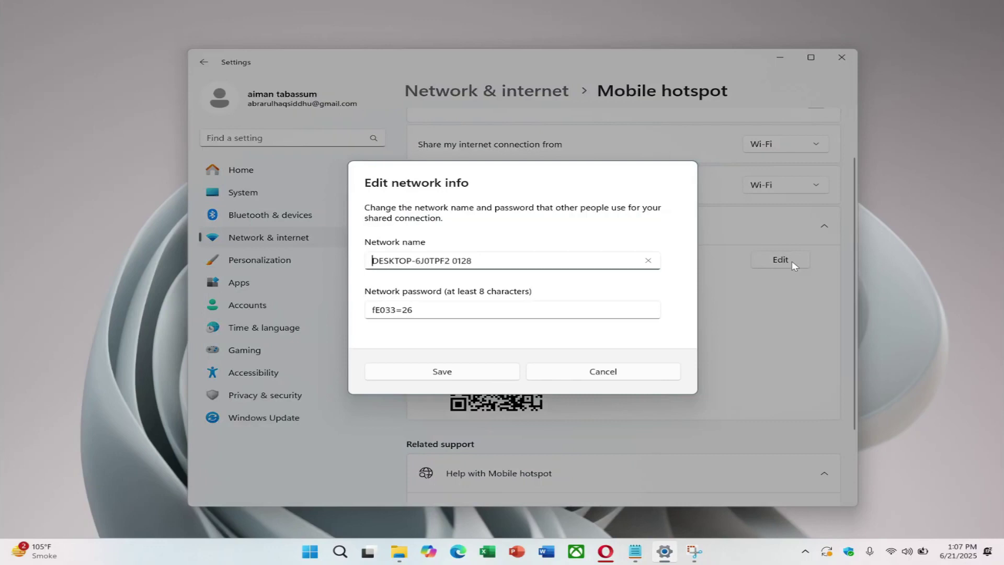
{"action": "left_click", "coordinate": [511, 264]}
{"action": "key", "text": "BackSpace"}
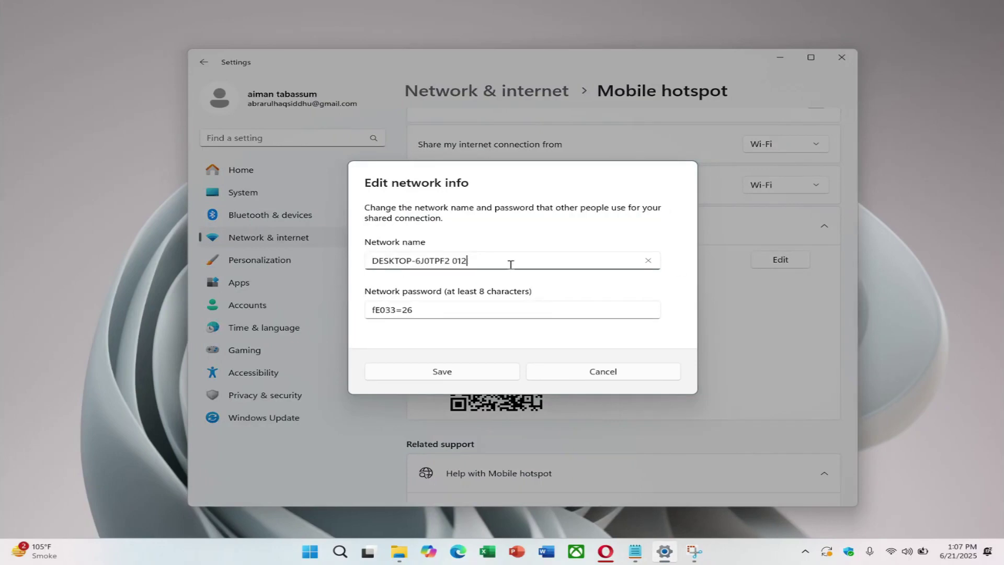
{"action": "key", "text": "BackSpace"}
{"action": "key", "text": "BackSpace"}
{"action": "key", "text": "BackSpace"}
{"action": "key", "text": "BackSpace"}
{"action": "key", "text": "BackSpace"}
{"action": "key", "text": "BackSpace"}
{"action": "key", "text": "BackSpace"}
{"action": "key", "text": "BackSpace"}
{"action": "key", "text": "BackSpace"}
{"action": "key", "text": "BackSpace"}
{"action": "key", "text": "BackSpace"}
{"action": "key", "text": "BackSpace"}
{"action": "key", "text": "BackSpace"}
{"action": "key", "text": "BackSpace"}
{"action": "key", "text": "BackSpace"}
{"action": "key", "text": "BackSpace"}
{"action": "key", "text": "BackSpace"}
{"action": "key", "text": "BackSpace"}
{"action": "key", "text": "BackSpace"}
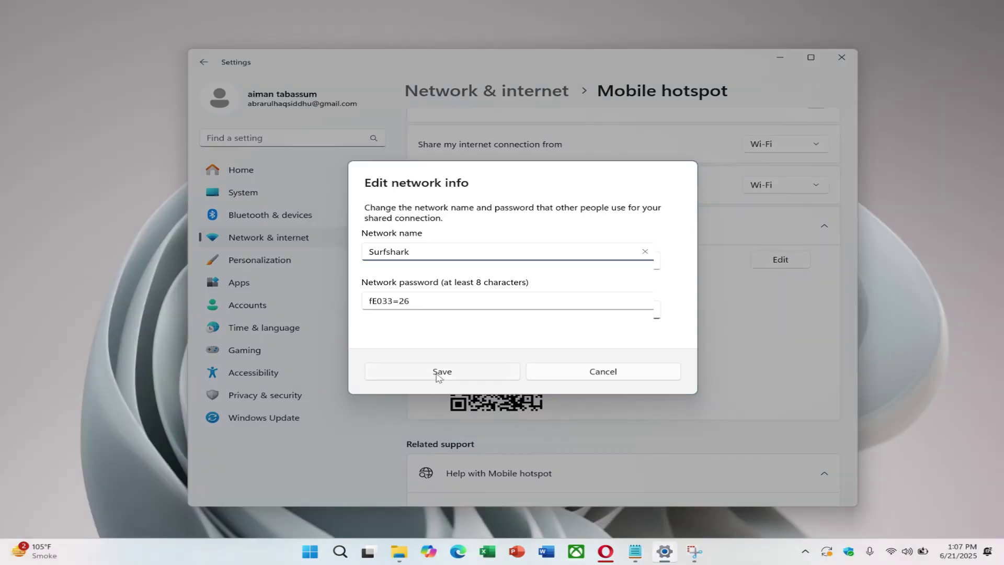
{"action": "left_click", "coordinate": [440, 373]}
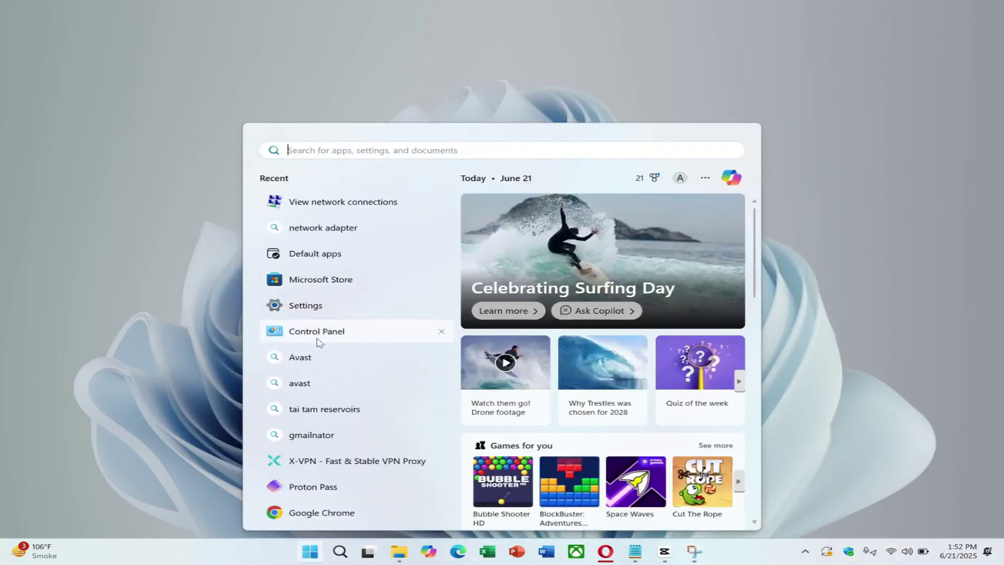
- Open Control Panel's Network Connections via Network and Sharing Center > Change adapter settings
{"action": "left_click", "coordinate": [317, 337]}
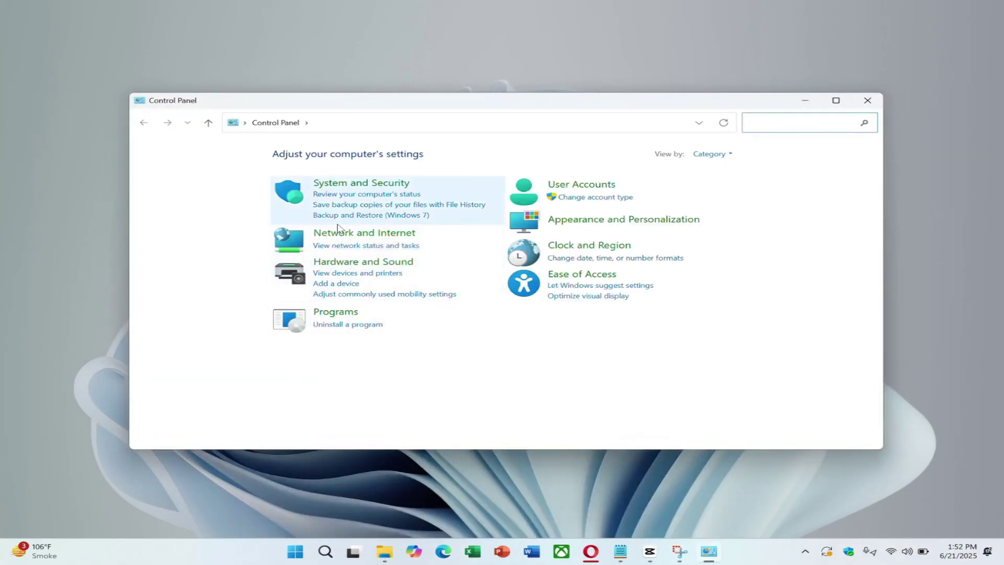
{"action": "left_click", "coordinate": [338, 238]}
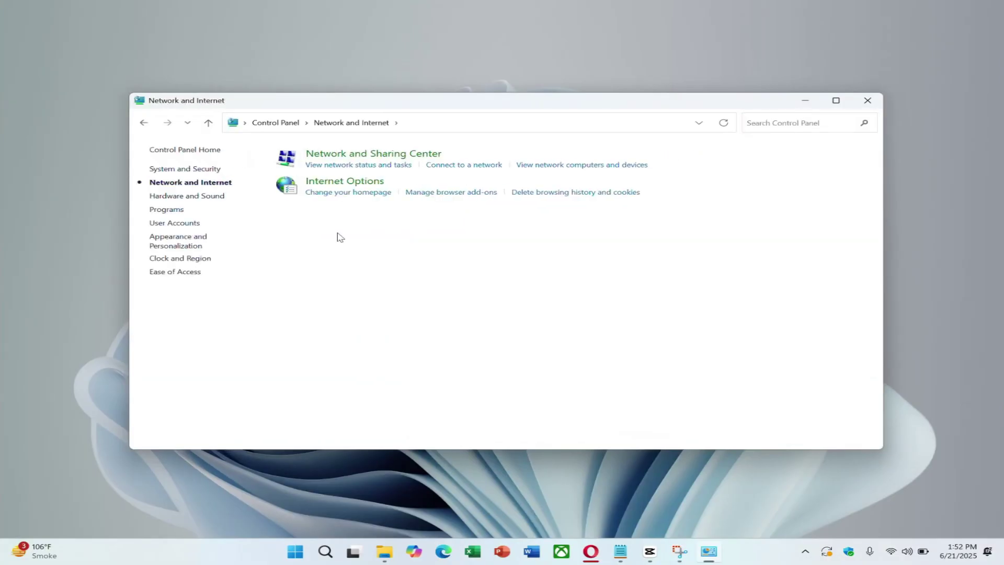
{"action": "left_click", "coordinate": [382, 157]}
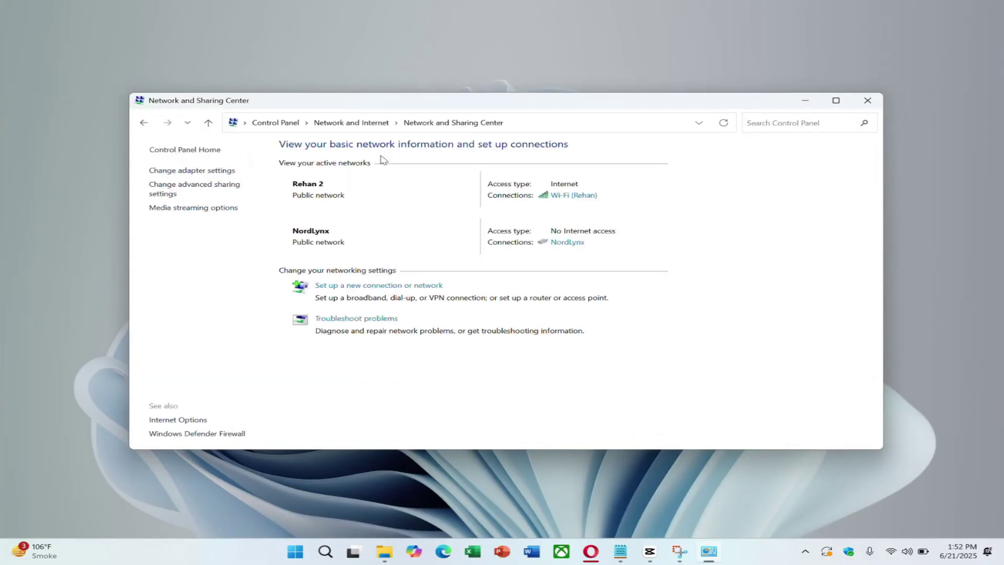
{"action": "left_click", "coordinate": [180, 172]}
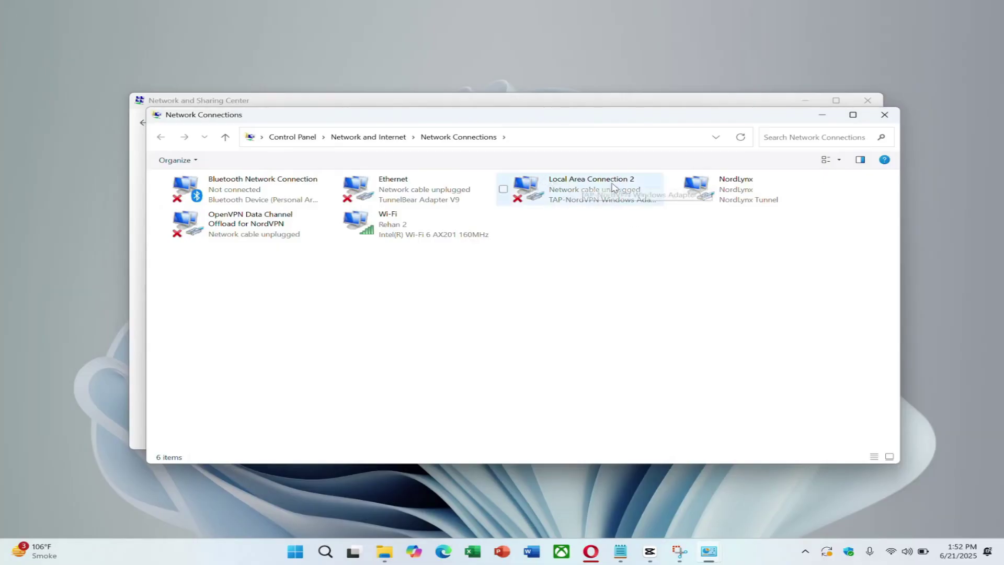
- Enable sharing on Local Area Connection 2 with OpenVPN Data Channel Offload for NordVPN as home network
{"action": "right_click", "coordinate": [564, 200]}
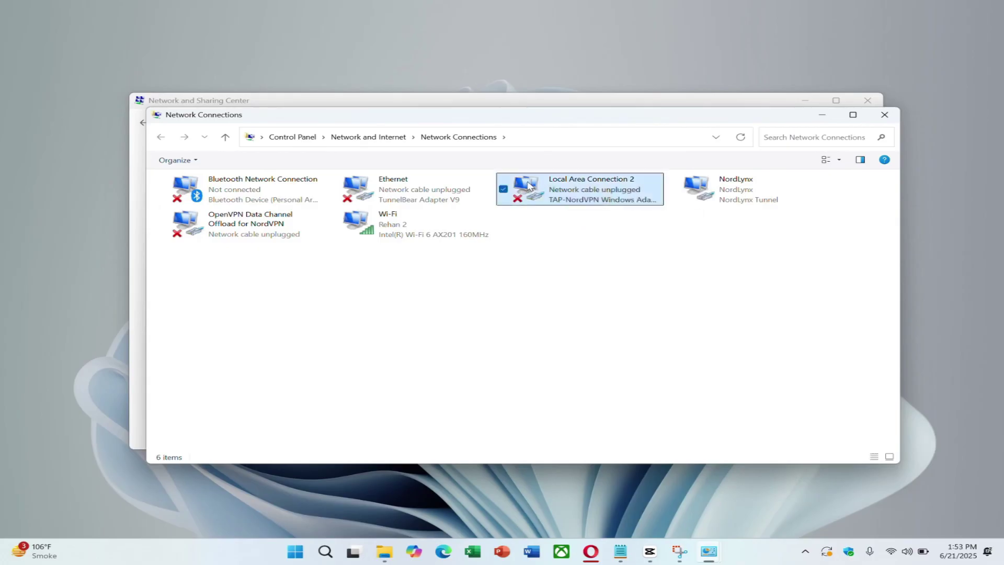
{"action": "left_click", "coordinate": [571, 289]}
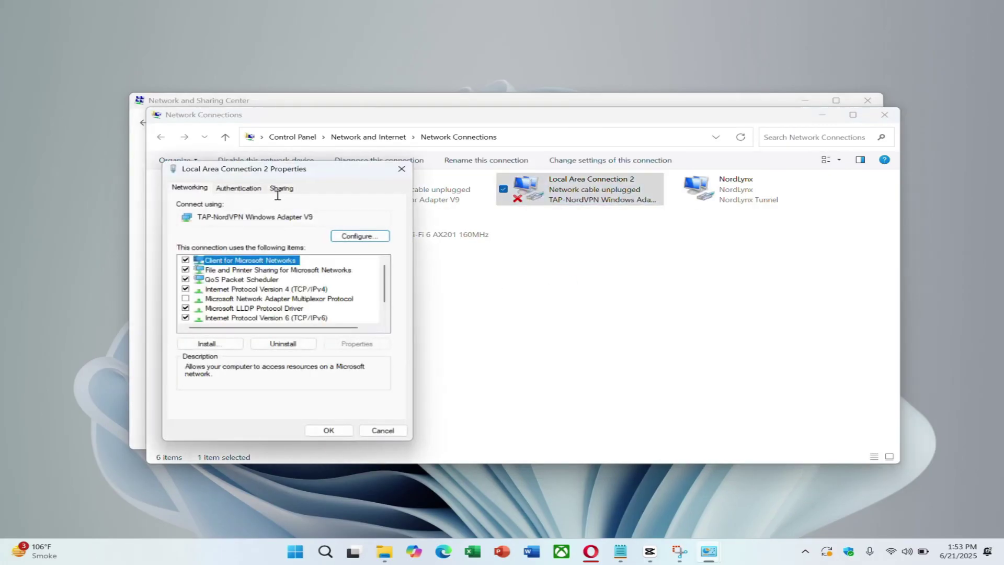
{"action": "left_click", "coordinate": [280, 190]}
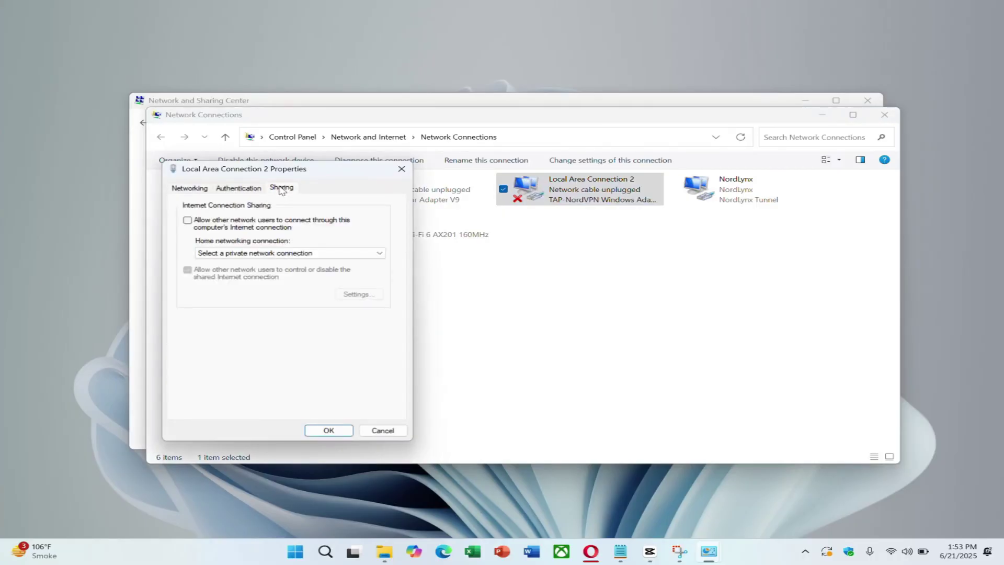
{"action": "left_click", "coordinate": [188, 220]}
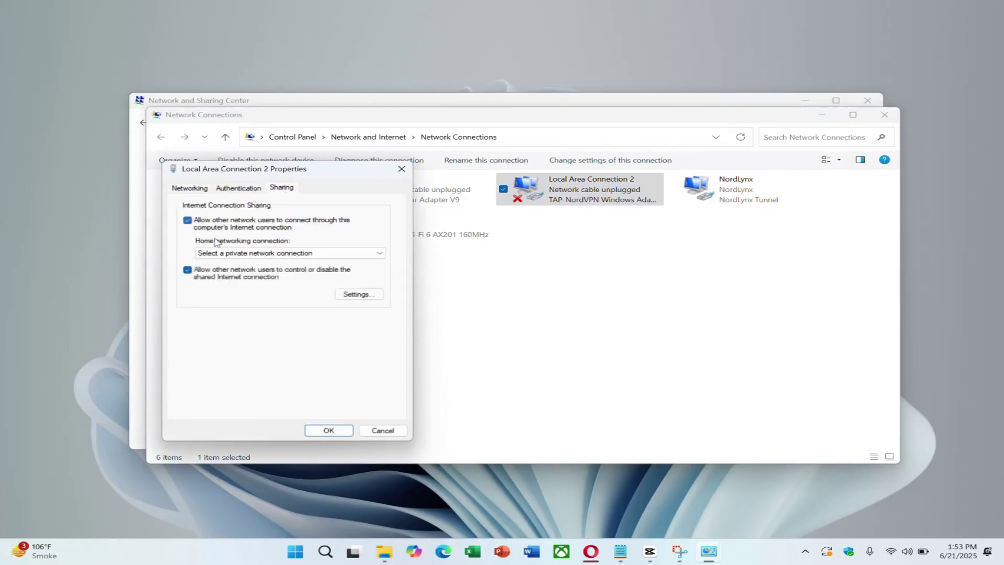
{"action": "left_click", "coordinate": [245, 253]}
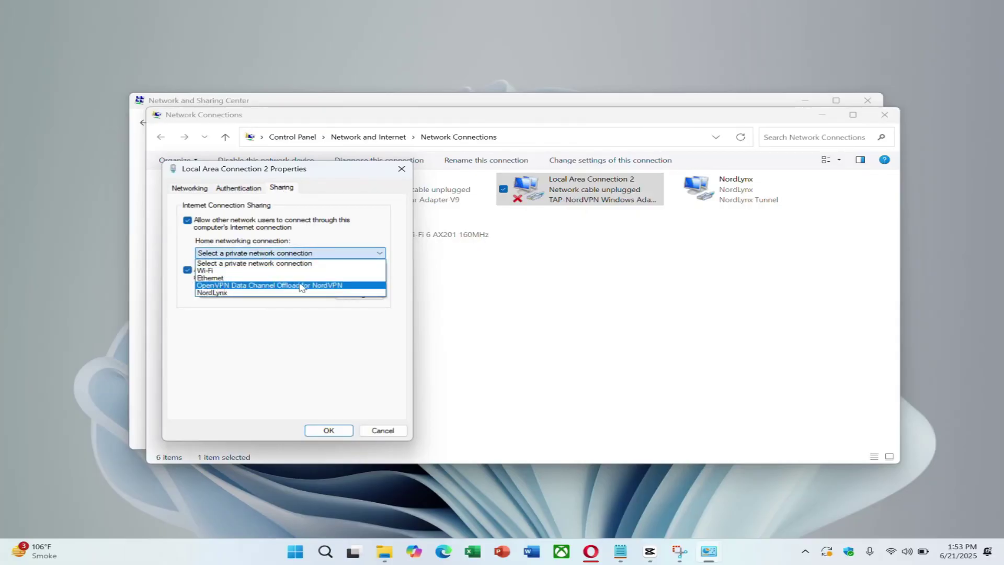
{"action": "left_click", "coordinate": [244, 285]}
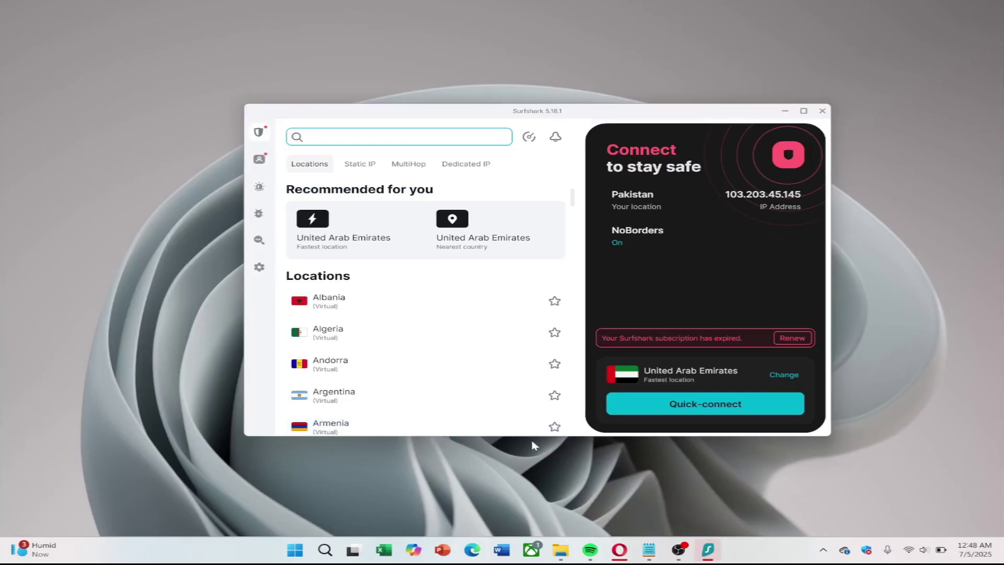
- Quick-connect Surfshark to the fastest location, United Arab Emirates
{"action": "left_click", "coordinate": [691, 411]}
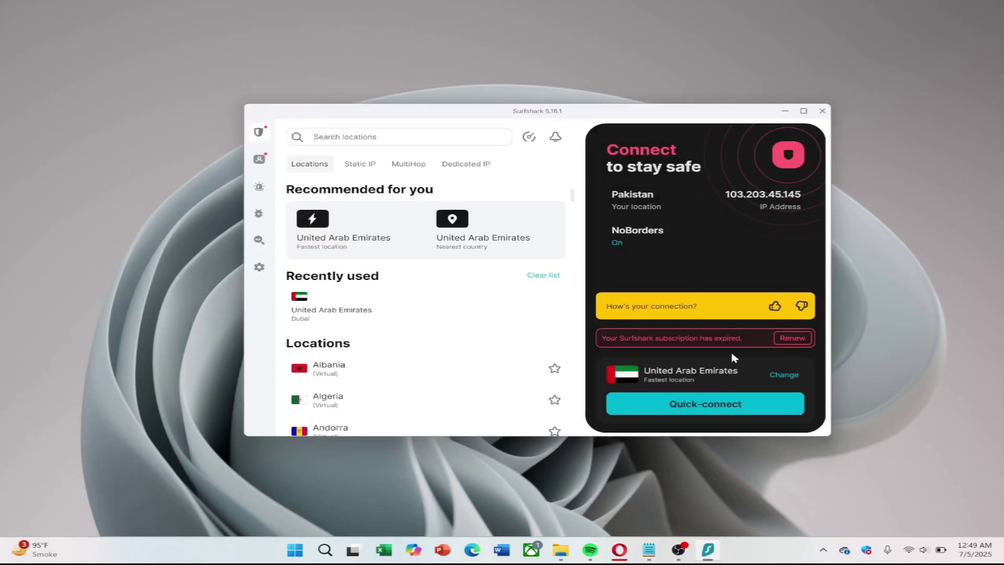
{"action": "scroll", "coordinate": [373, 361], "scroll_direction": "down", "scroll_amount": 1}
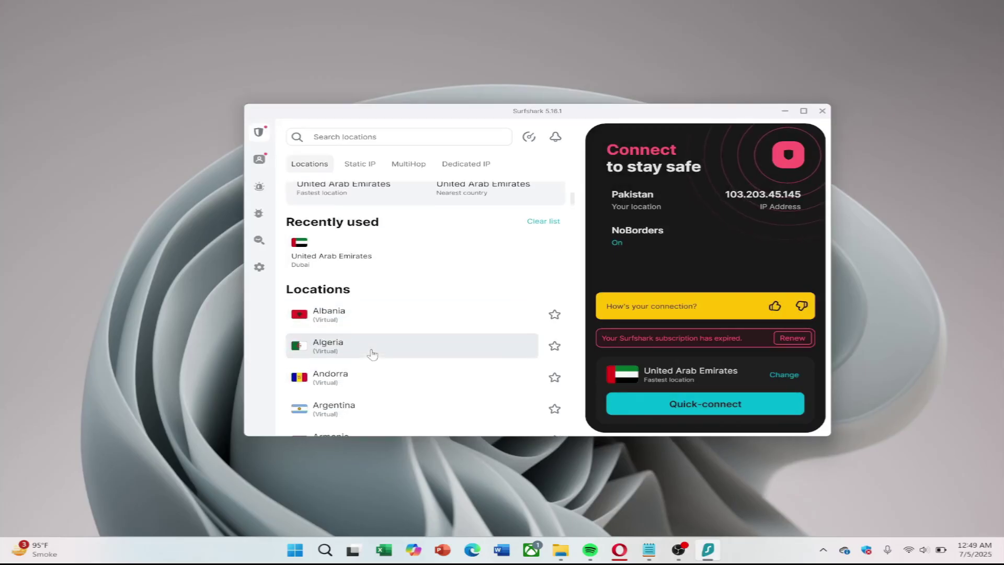